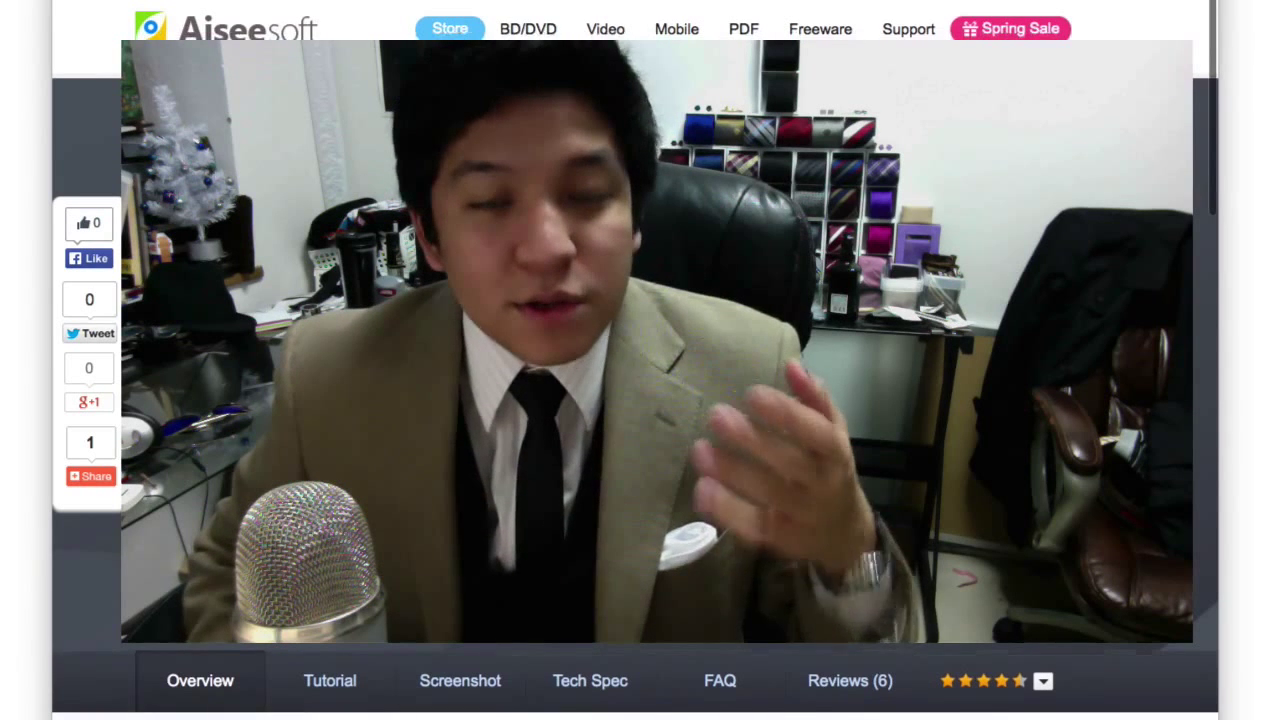
Scroll down through the feature sections of the Mac FoneTrans product page.
{"action": "scroll", "coordinate": [640, 360], "scroll_direction": "down", "scroll_amount": 1}
{"action": "scroll", "coordinate": [670, 213], "scroll_direction": "down", "scroll_amount": 2}
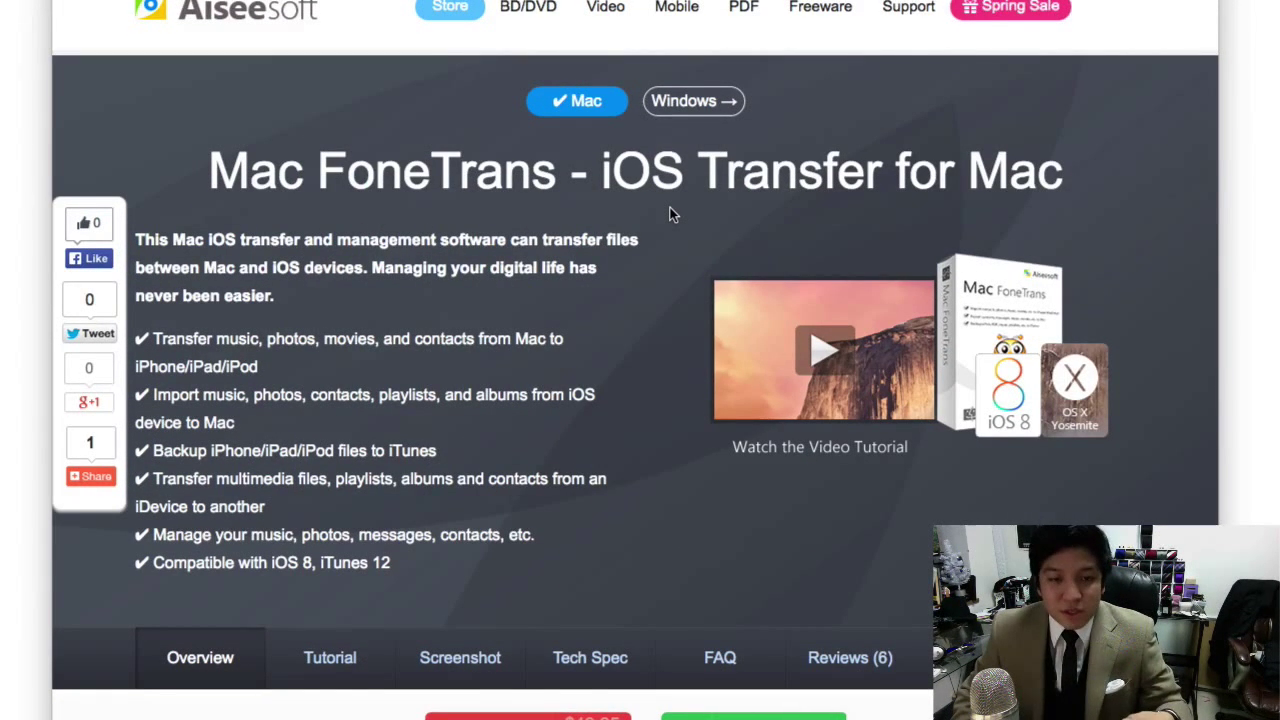
{"action": "scroll", "coordinate": [670, 213], "scroll_direction": "down", "scroll_amount": 2}
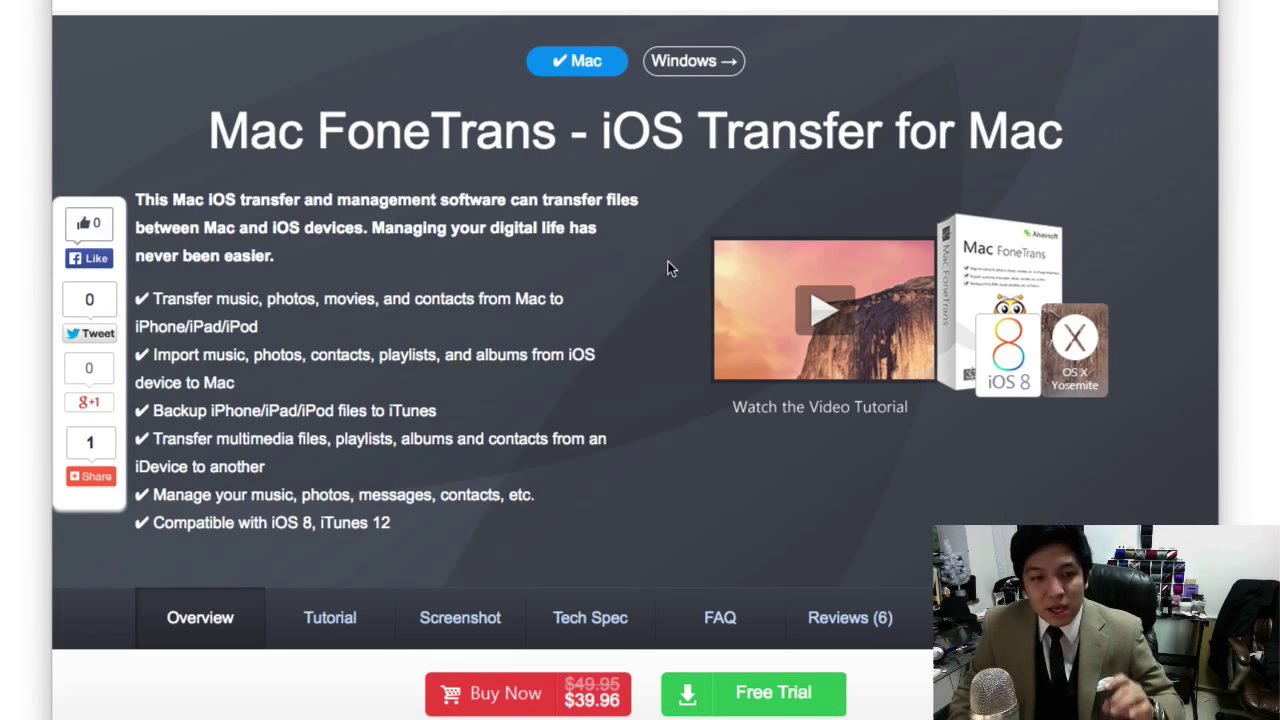
{"action": "scroll", "coordinate": [668, 262], "scroll_direction": "down", "scroll_amount": 1}
{"action": "scroll", "coordinate": [668, 262], "scroll_direction": "down", "scroll_amount": 6}
{"action": "scroll", "coordinate": [668, 262], "scroll_direction": "down", "scroll_amount": 5}
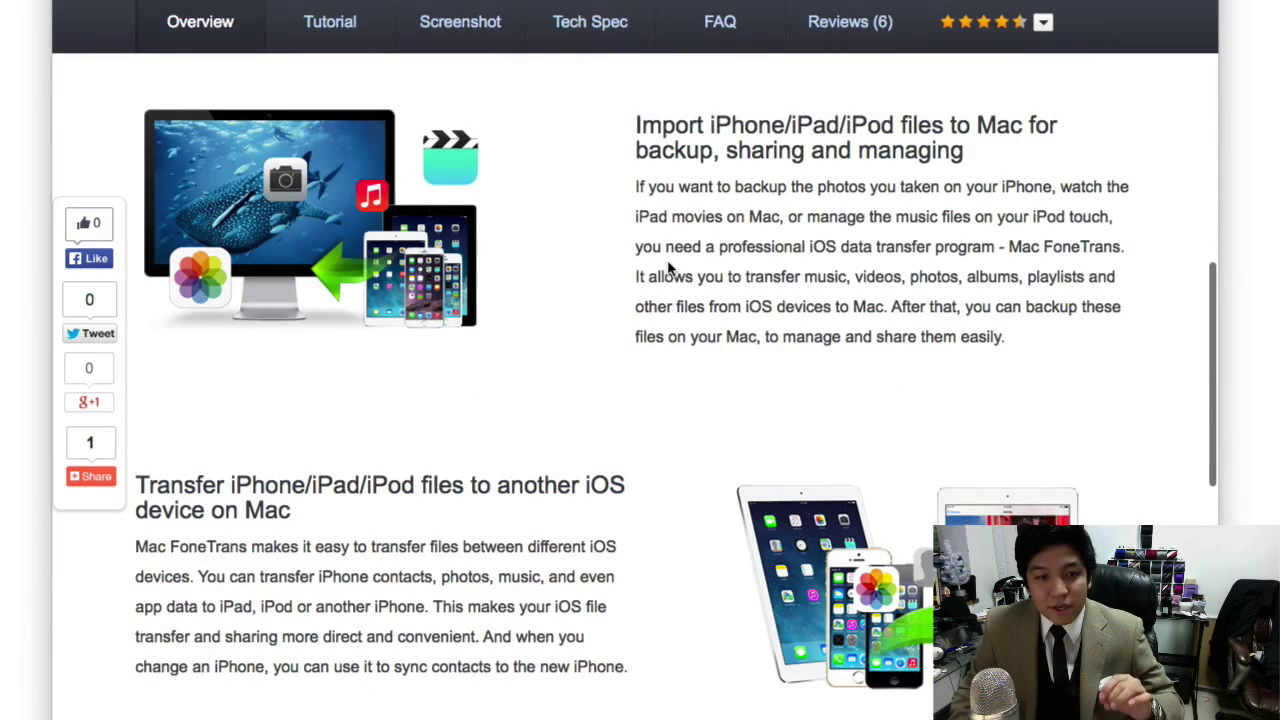
{"action": "scroll", "coordinate": [668, 268], "scroll_direction": "down", "scroll_amount": 3}
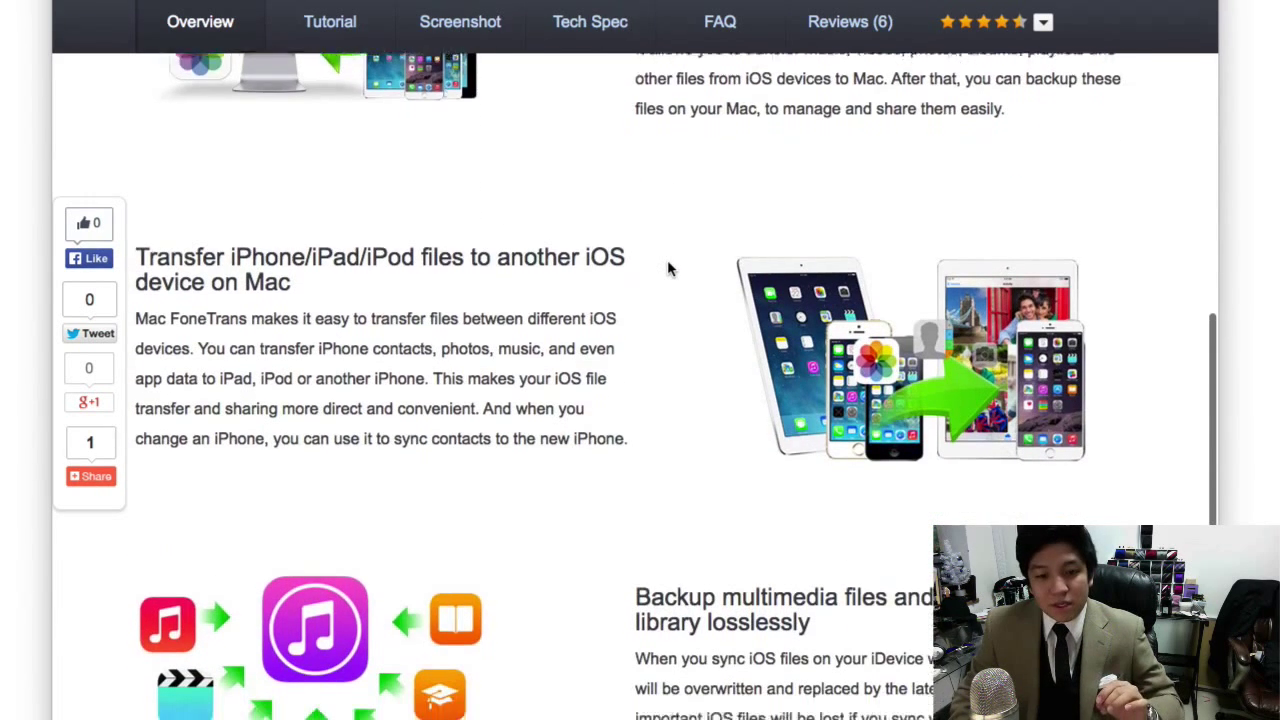
{"action": "scroll", "coordinate": [668, 268], "scroll_direction": "down", "scroll_amount": 2}
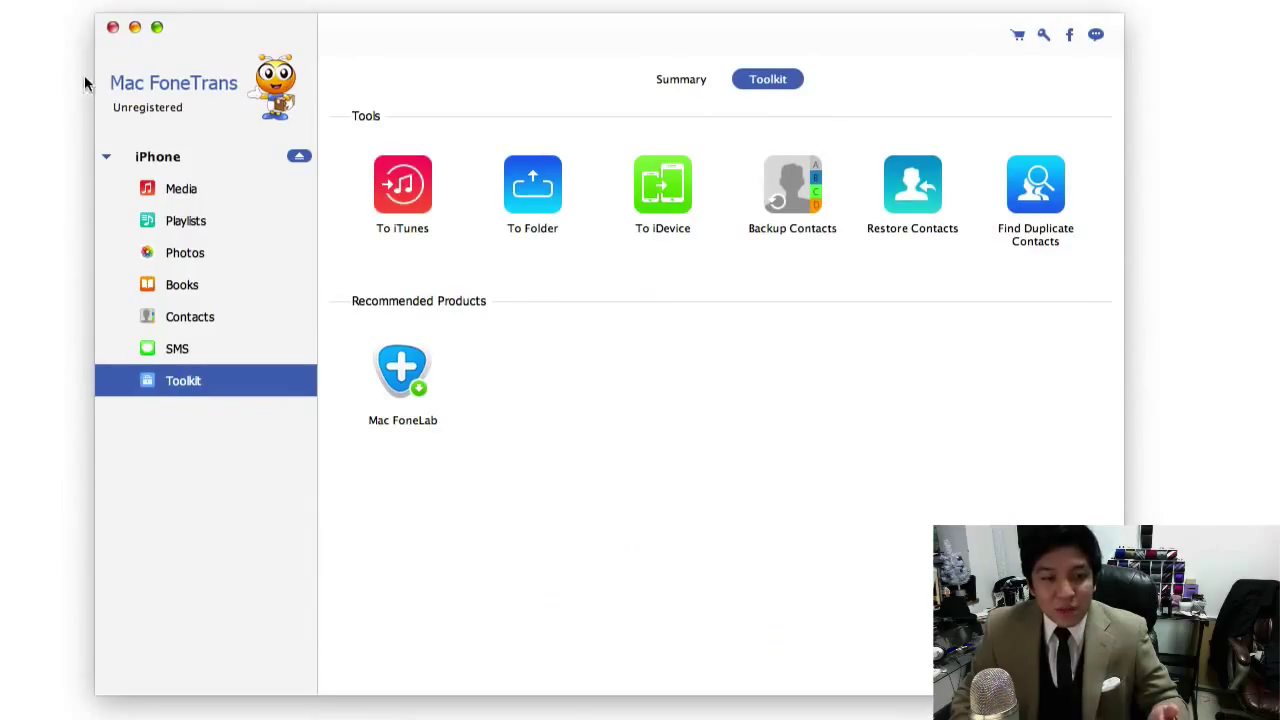
Select the iPhone in the sidebar to see its type, capacity and iOS version.
{"action": "left_click", "coordinate": [175, 158]}
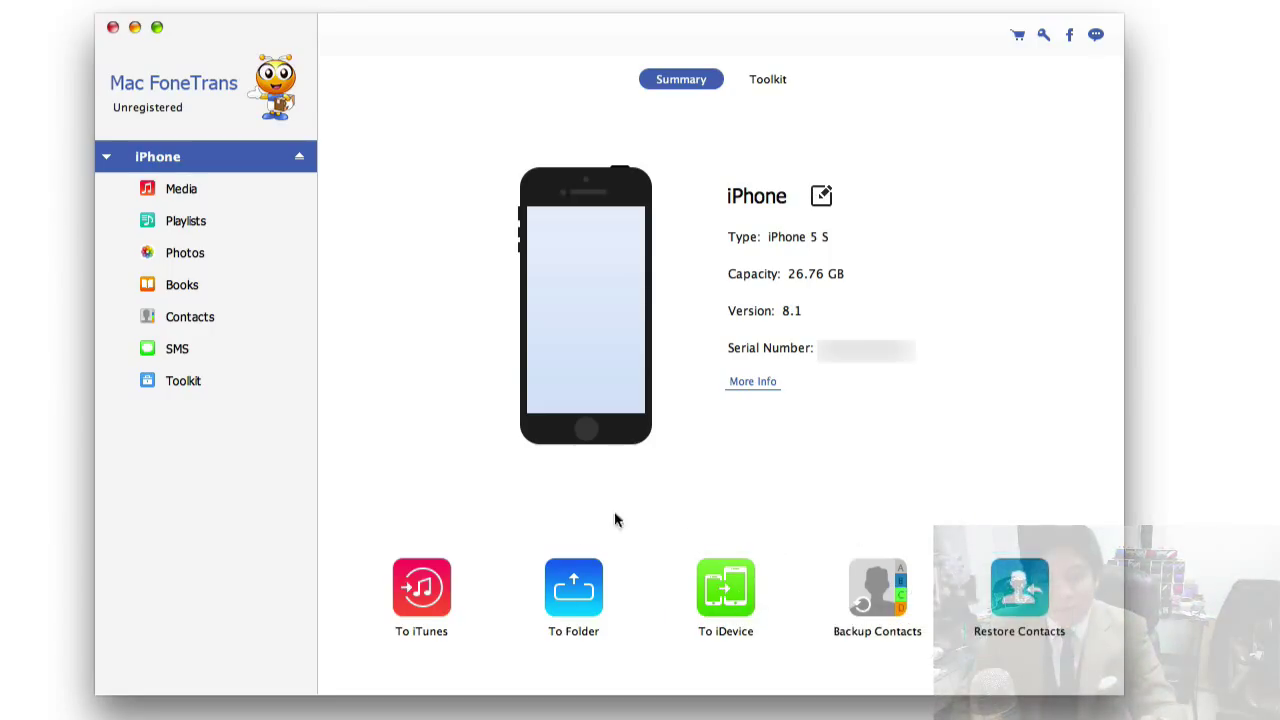
Open the iPhone's Purchased (16) playlist from Media > Playlists.
{"action": "left_click", "coordinate": [214, 198]}
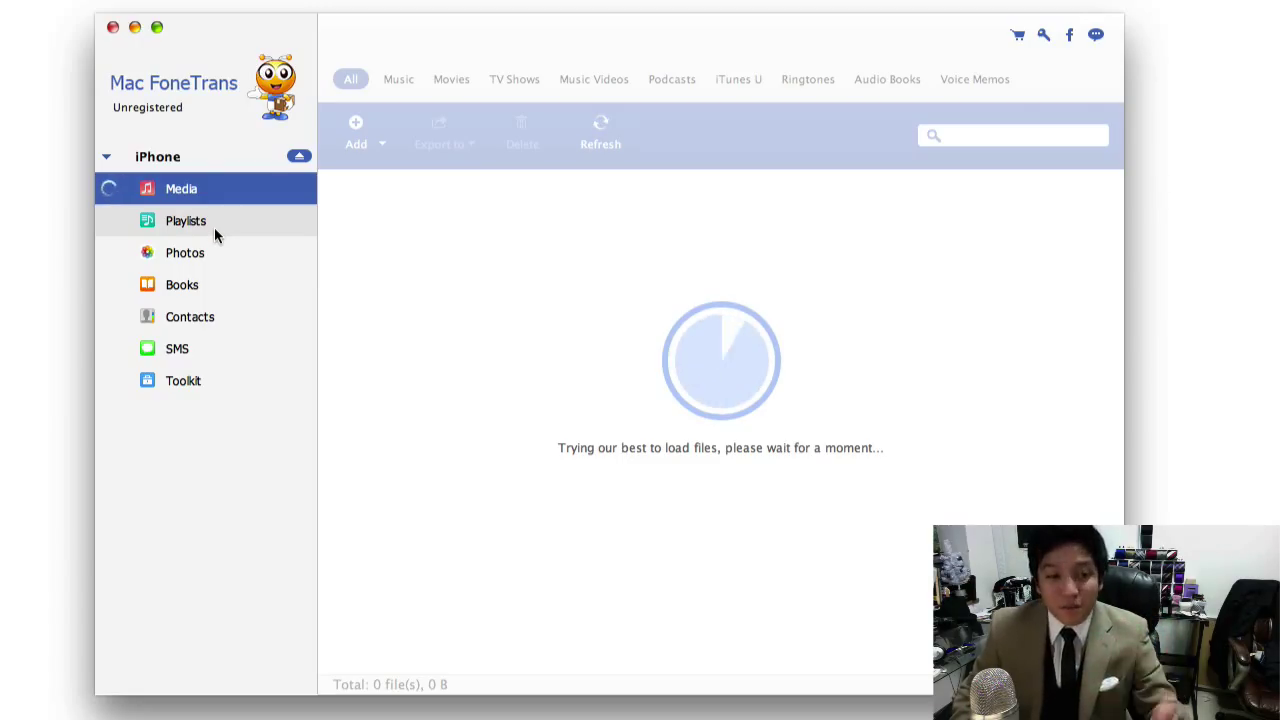
{"action": "left_click", "coordinate": [214, 227]}
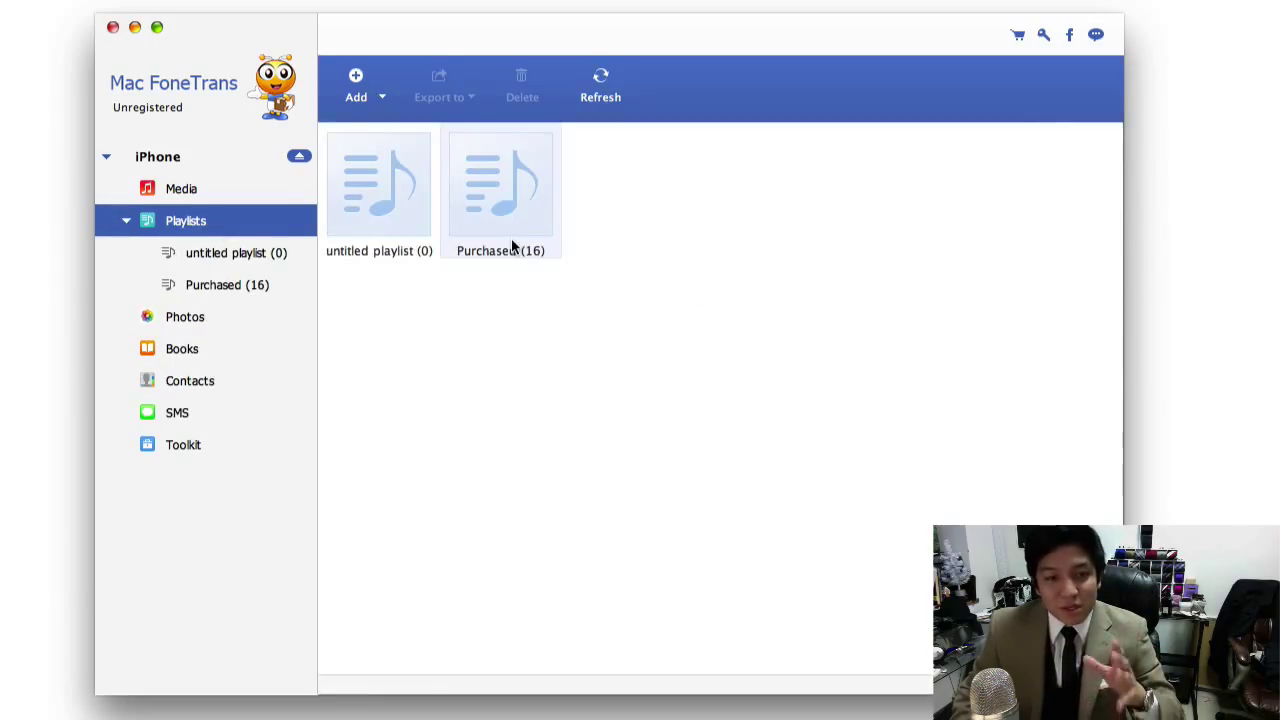
{"action": "left_click", "coordinate": [516, 226]}
{"action": "double_click", "coordinate": [516, 226]}
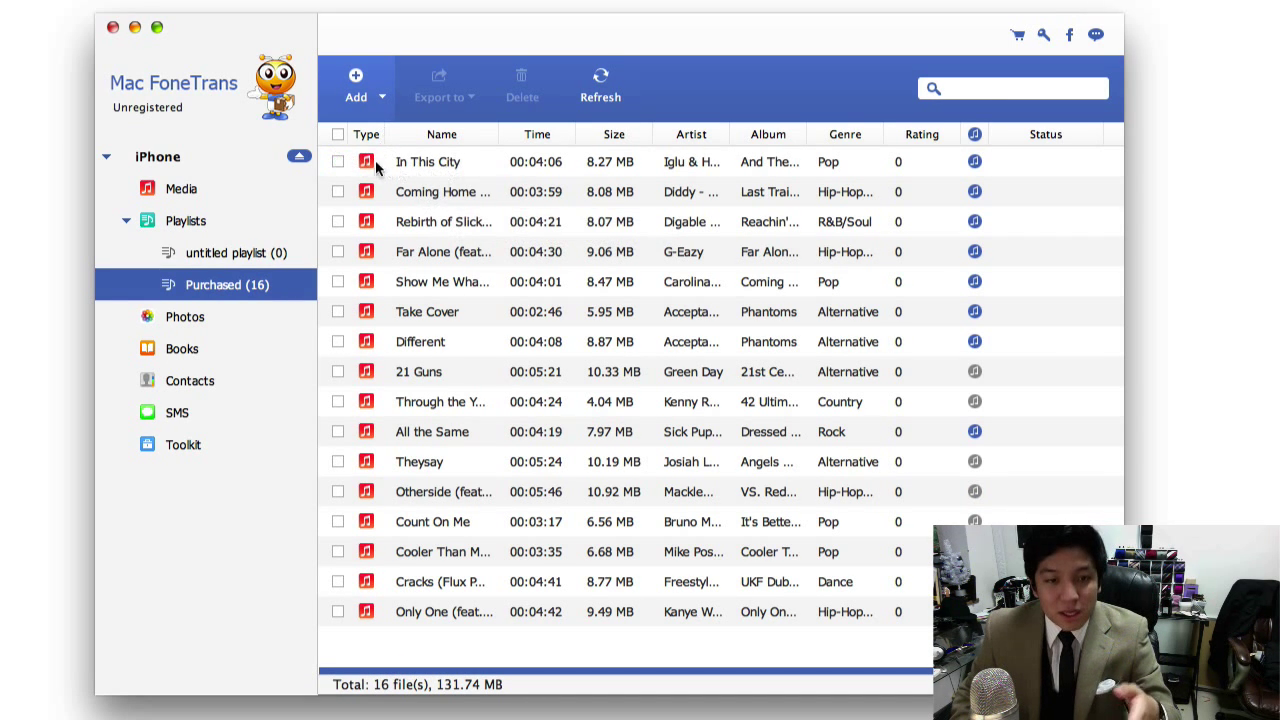
Mark 'In This City' and choose Export to Mac for it.
{"action": "left_click", "coordinate": [338, 161]}
{"action": "left_click", "coordinate": [449, 96]}
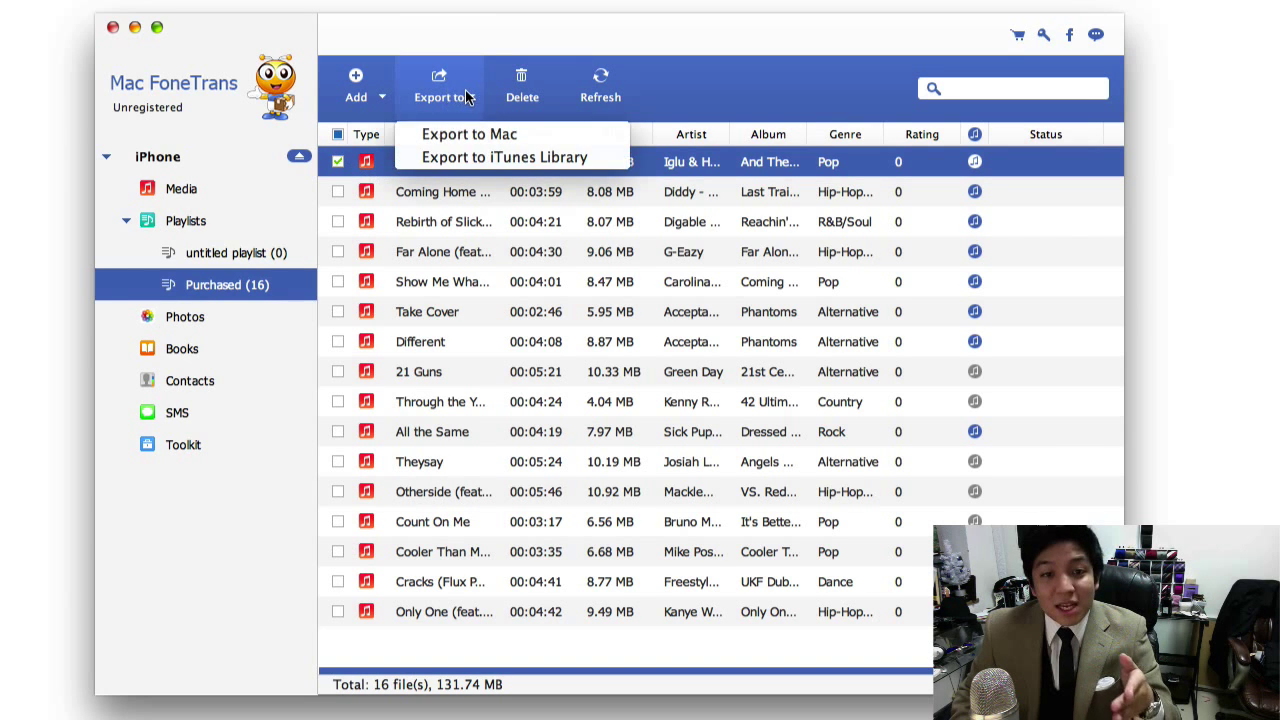
{"action": "left_click", "coordinate": [511, 135]}
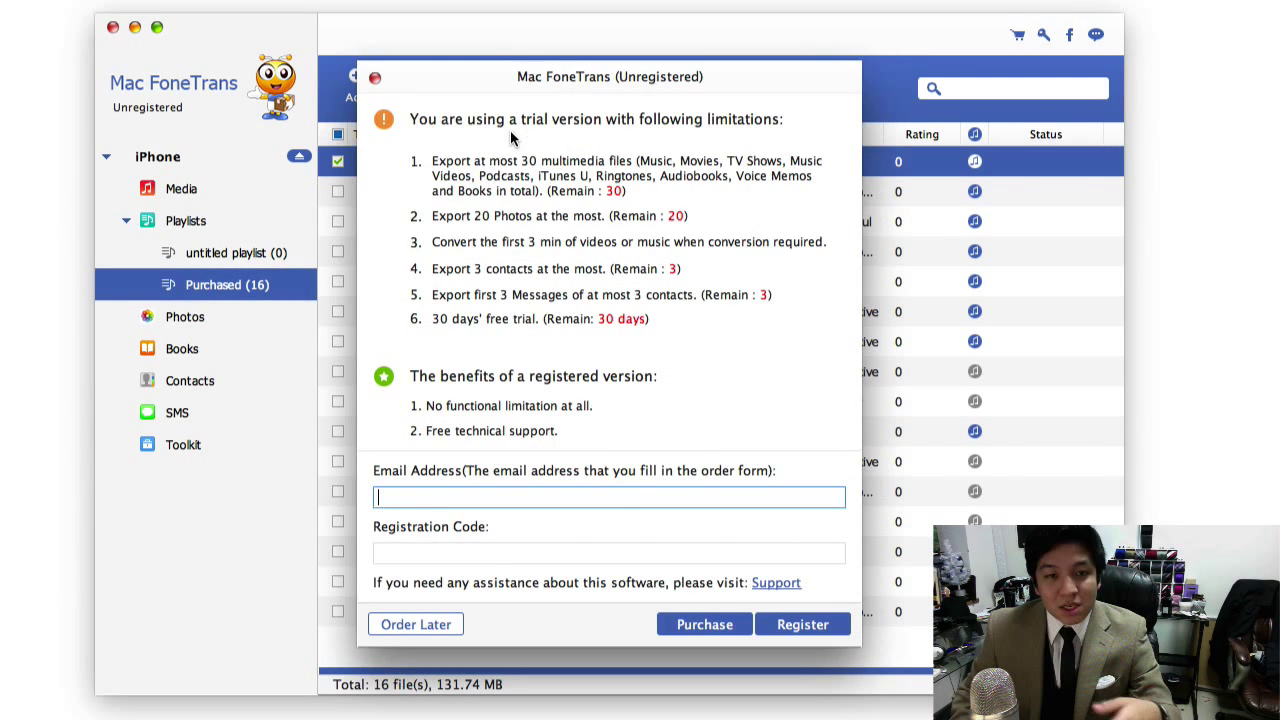
Choose Order Later and pick the Desktop as the export folder for 'In This City'.
{"action": "left_click", "coordinate": [443, 626]}
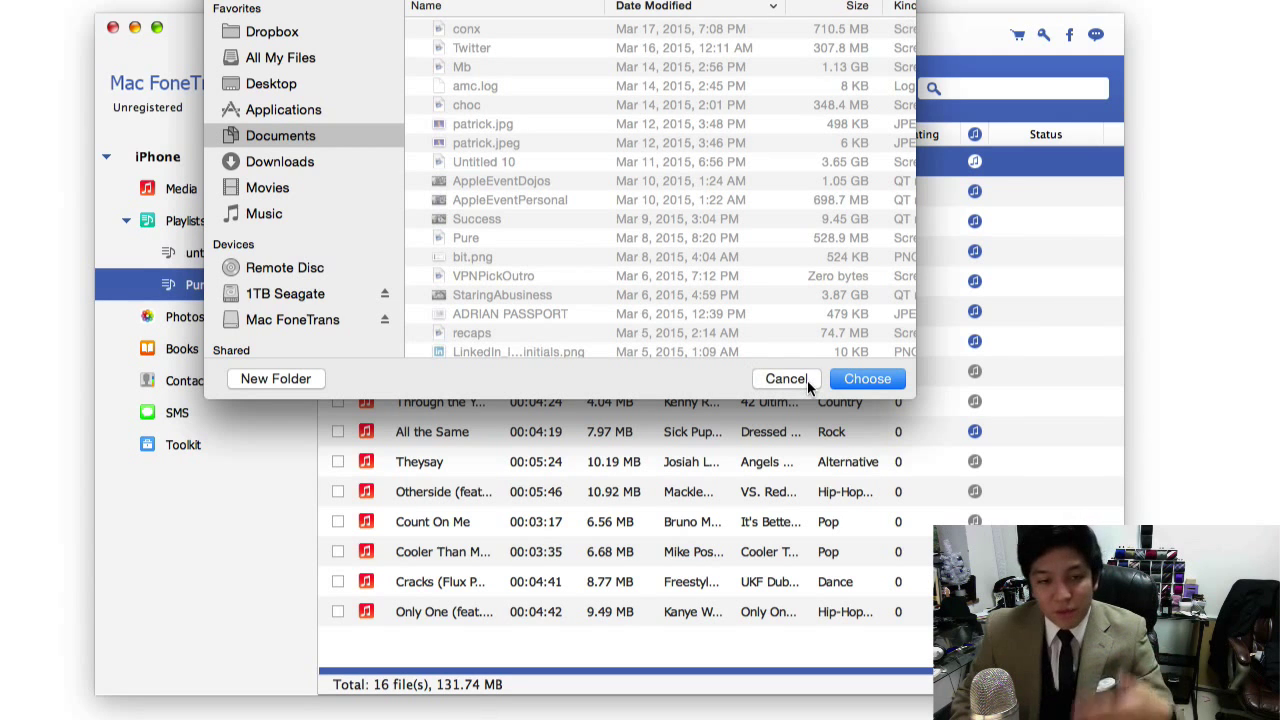
{"action": "left_click", "coordinate": [264, 86]}
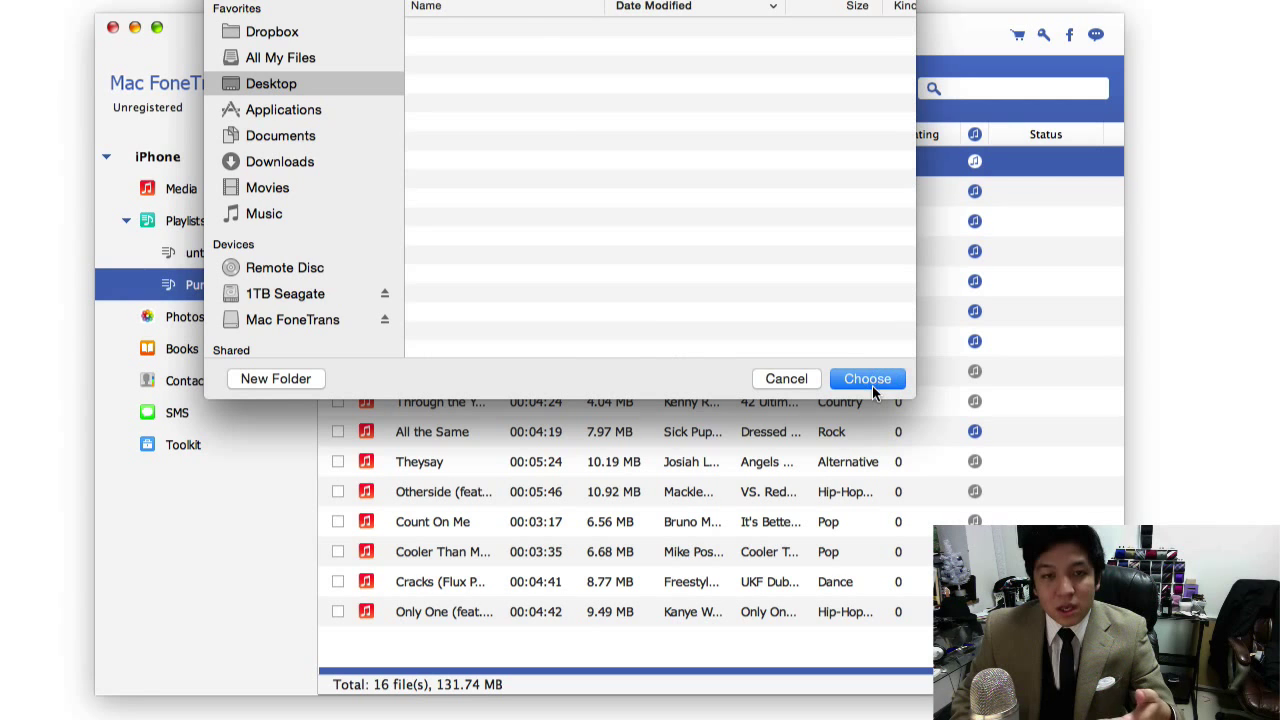
{"action": "left_click", "coordinate": [867, 380]}
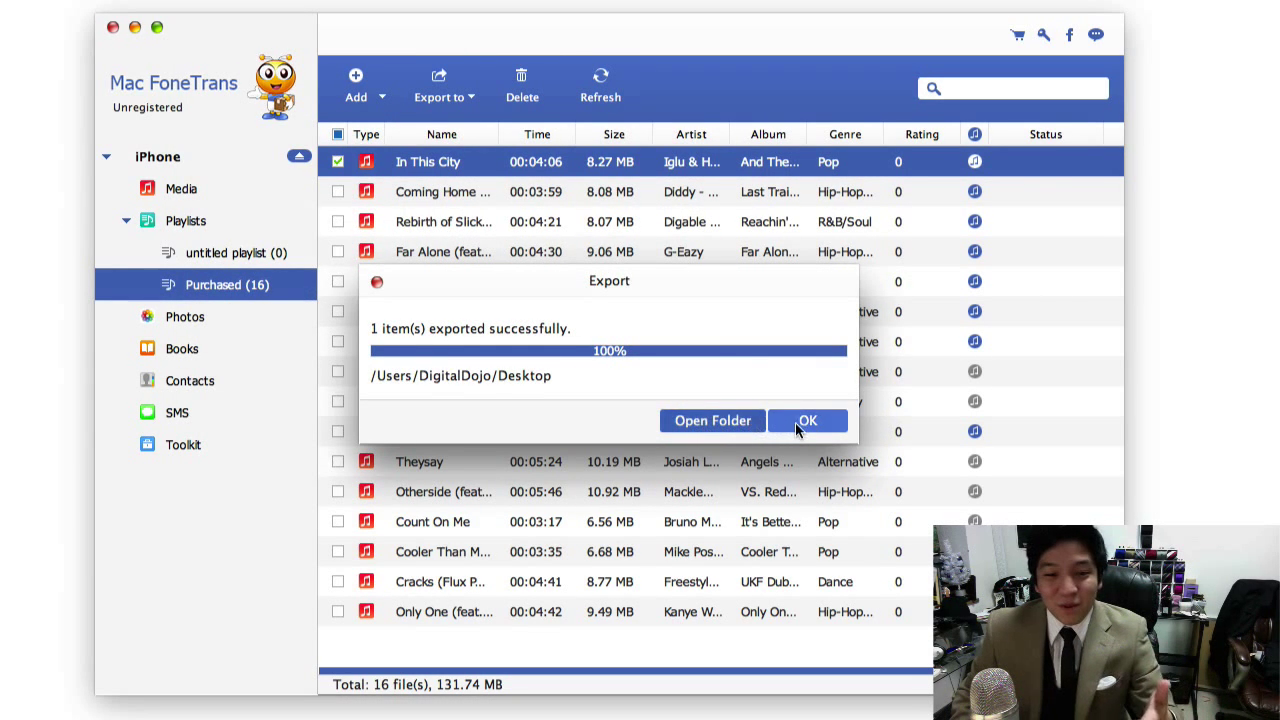
Close the export success message with OK.
{"action": "left_click", "coordinate": [805, 421]}
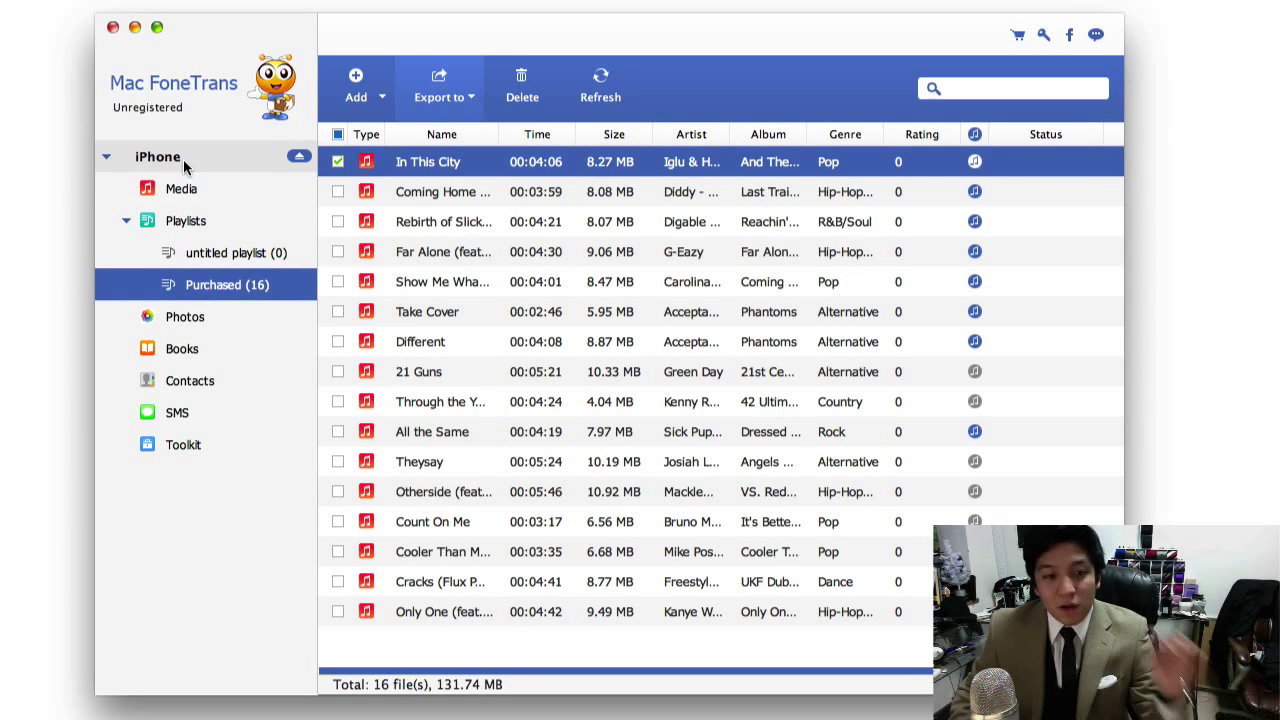
{"action": "left_click", "coordinate": [183, 159]}
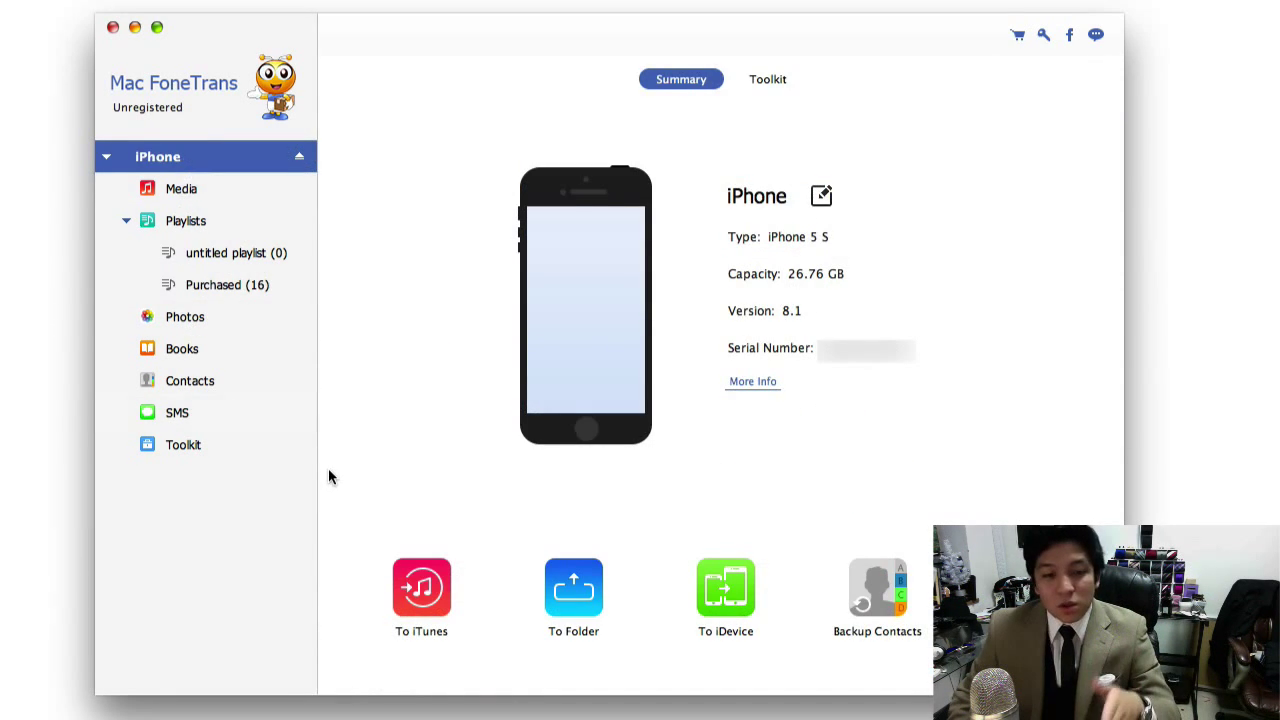